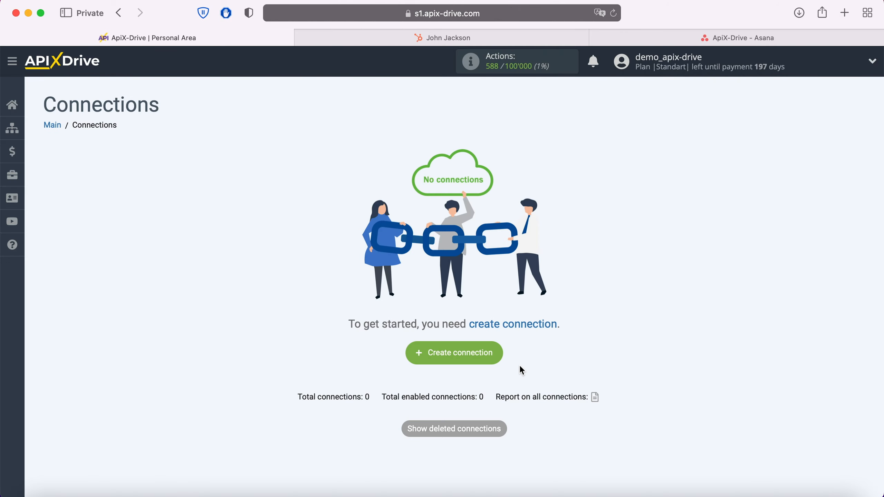
- Start a new connection with Hubspot as the source system
click(499, 356)
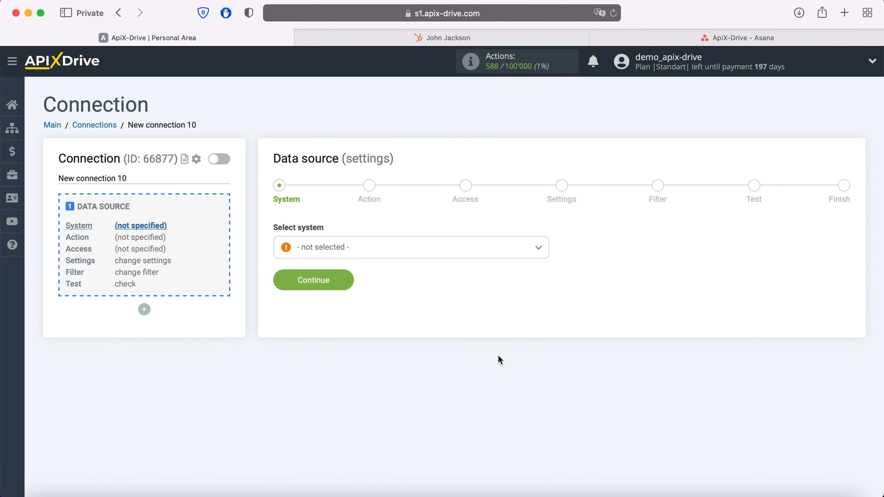
click(422, 251)
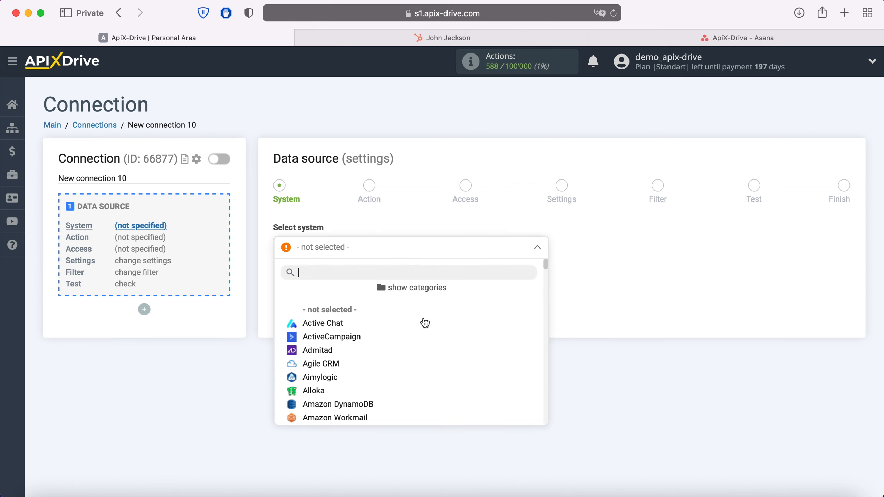
scroll(425, 331, down, 3)
scroll(427, 339, down, 15)
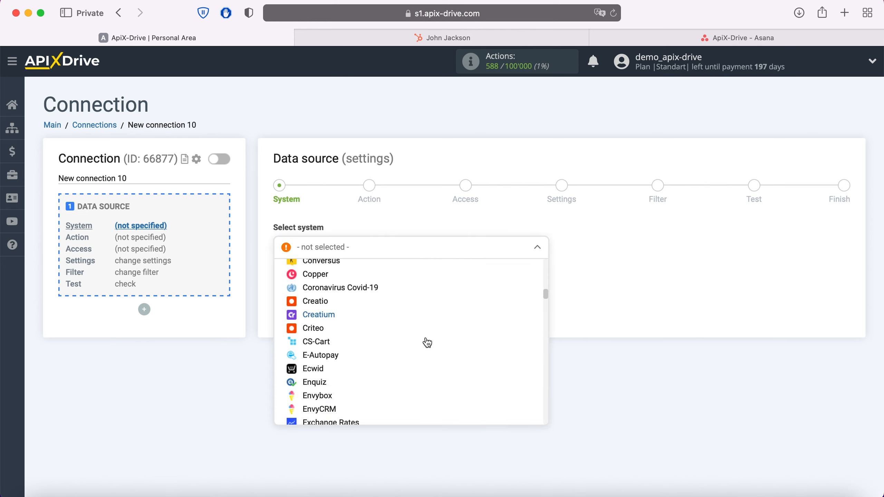
scroll(425, 349, down, 6)
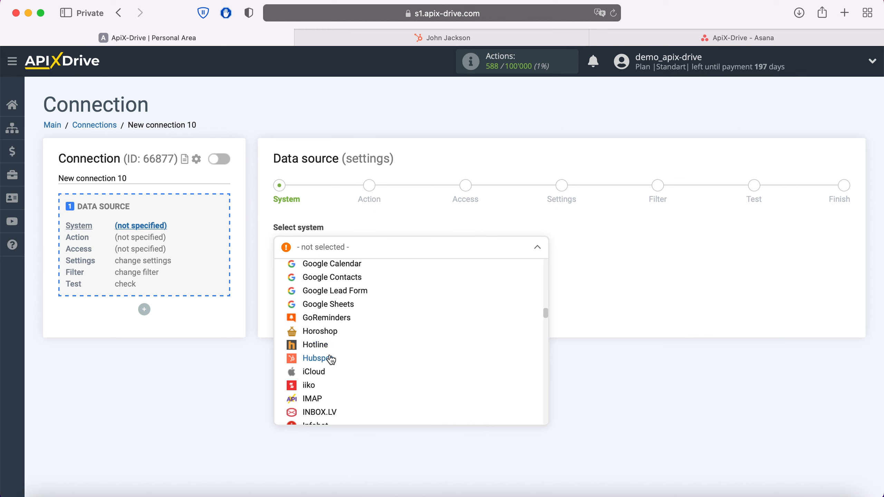
click(329, 358)
click(347, 279)
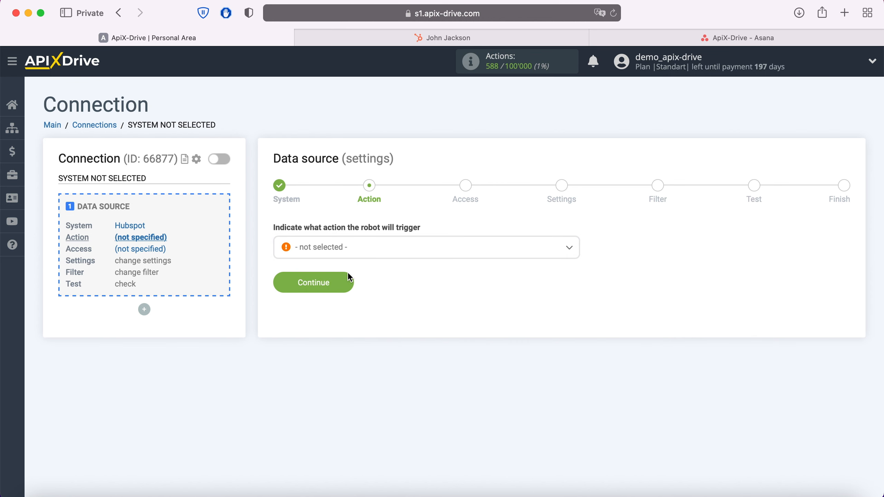
- Choose Get Contacts (new) as the HubSpot trigger and begin connecting the HubSpot account
click(358, 256)
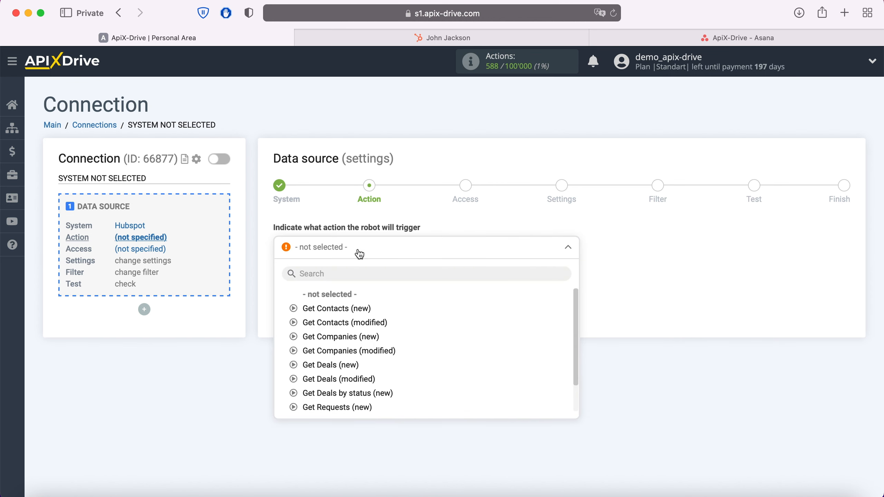
click(352, 309)
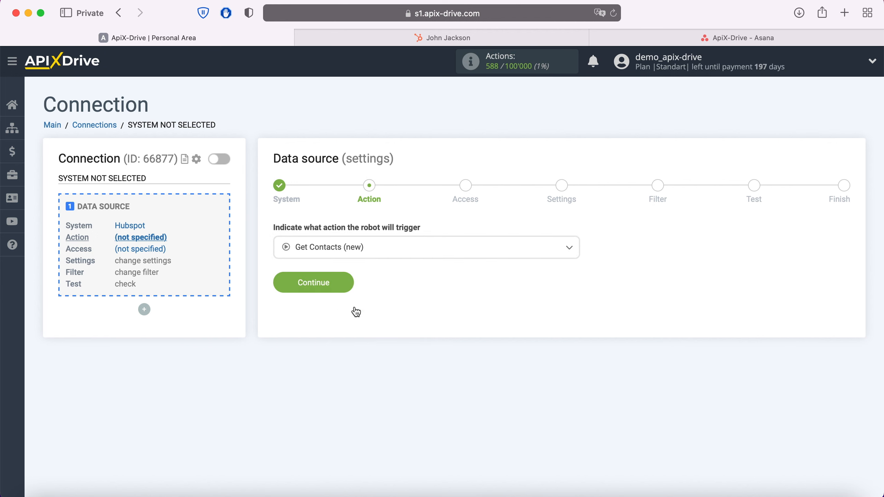
click(348, 284)
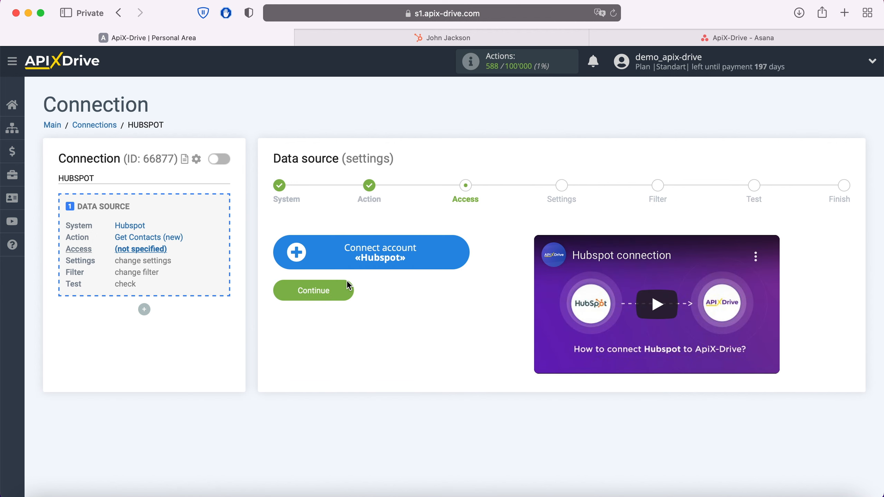
click(456, 249)
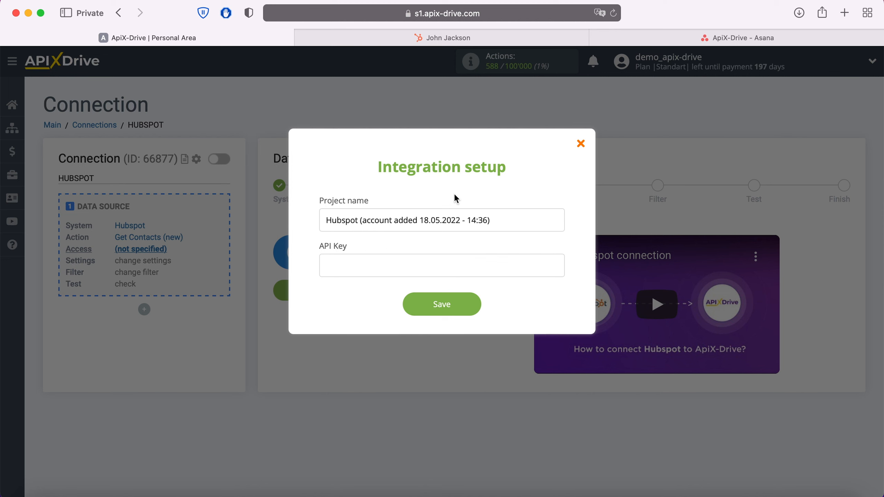
click(458, 33)
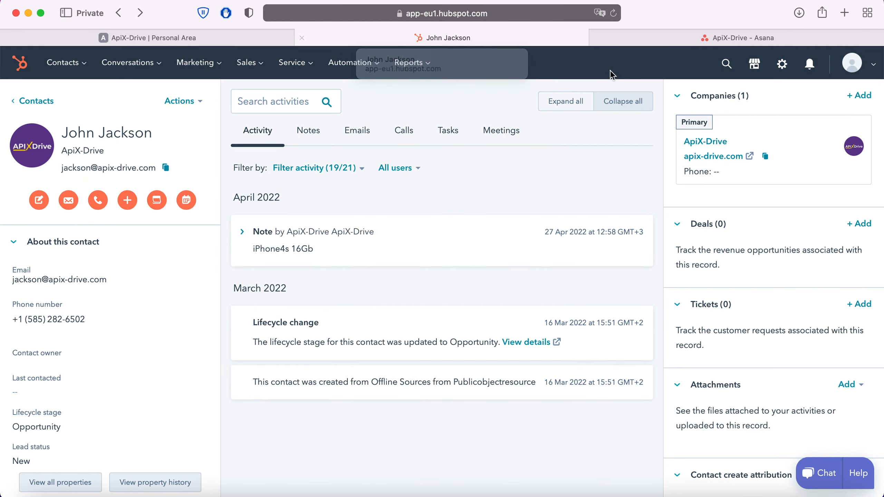
- Reveal the API key under HubSpot's Profile & Preferences > Integrations and copy it
click(852, 64)
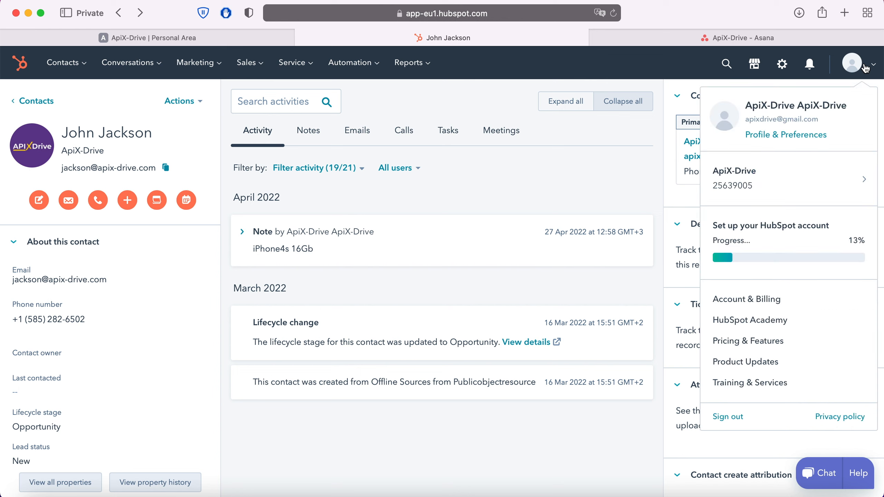
click(811, 132)
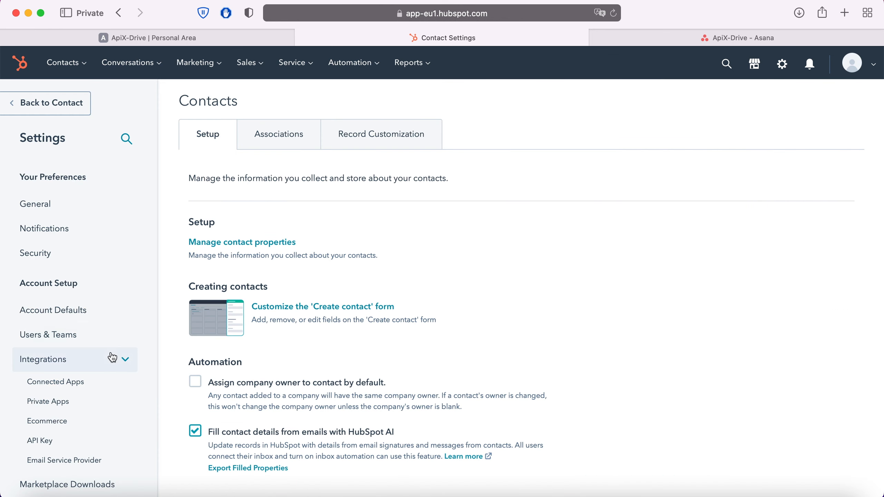
click(89, 442)
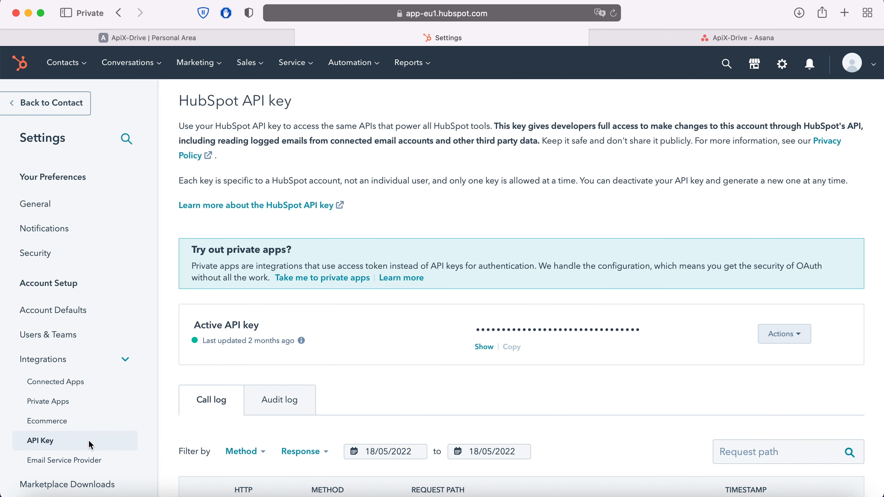
click(484, 347)
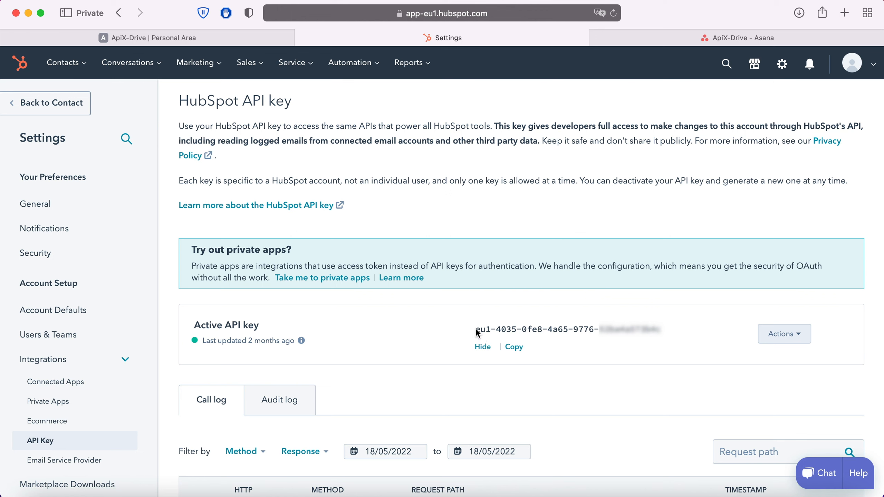
drag(476, 329, 661, 334)
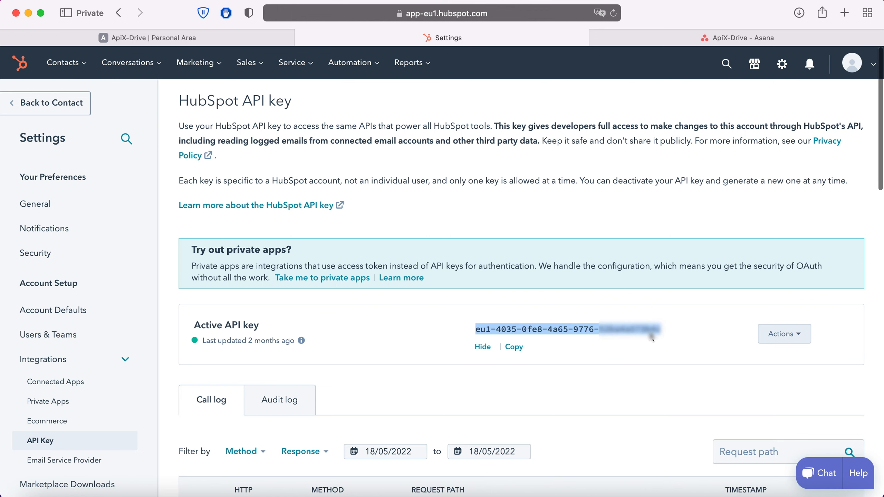
right_click(653, 334)
click(675, 317)
click(148, 37)
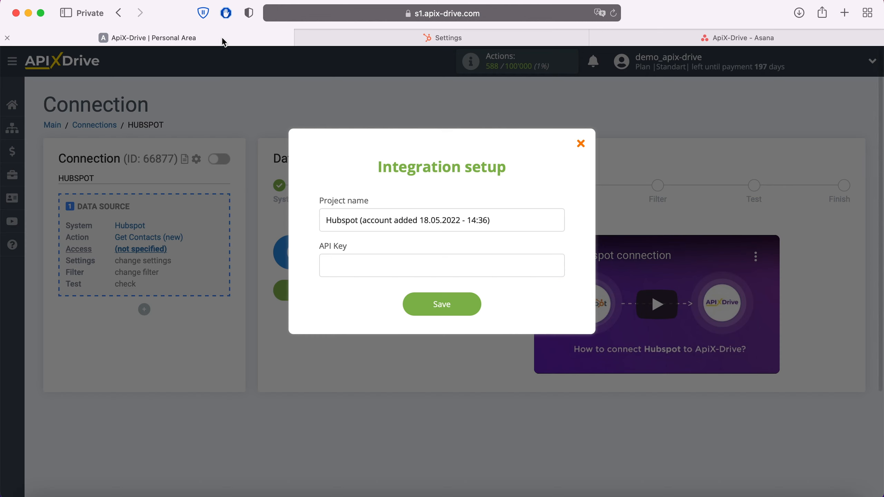
- Save the pasted HubSpot API key, select that Hubspot login, and continue to Settings
right_click(349, 263)
click(377, 301)
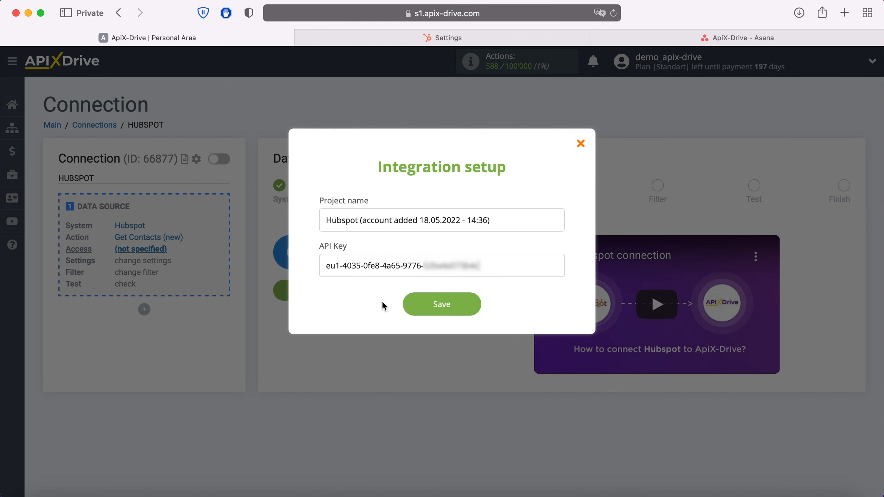
click(465, 308)
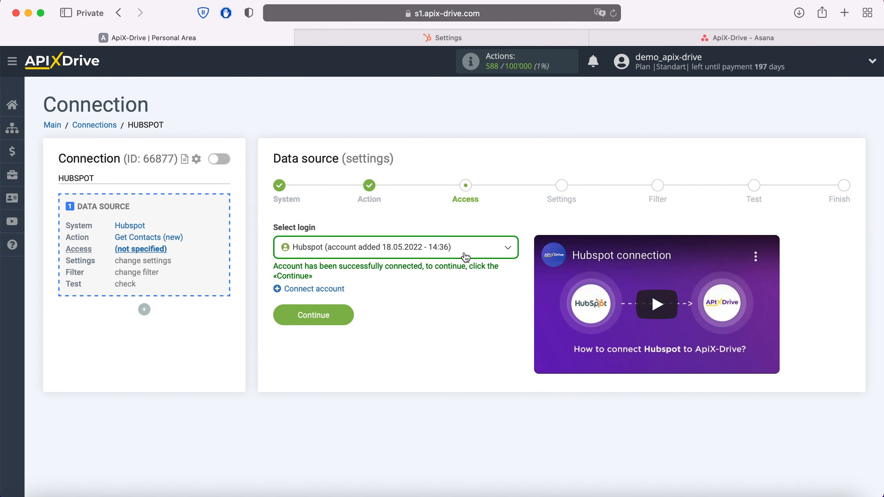
click(465, 254)
click(439, 323)
click(347, 310)
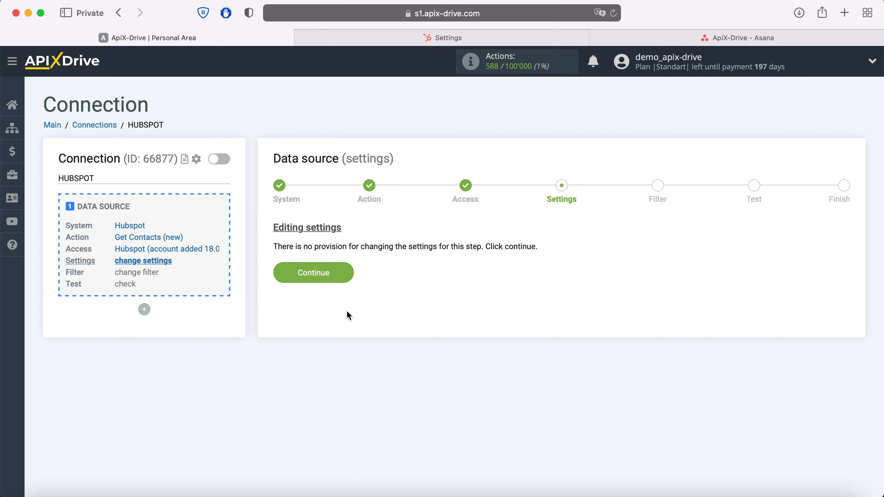
- Pass Settings and Filter unchanged, review the sample HubSpot contacts, and finish the source setup
click(347, 274)
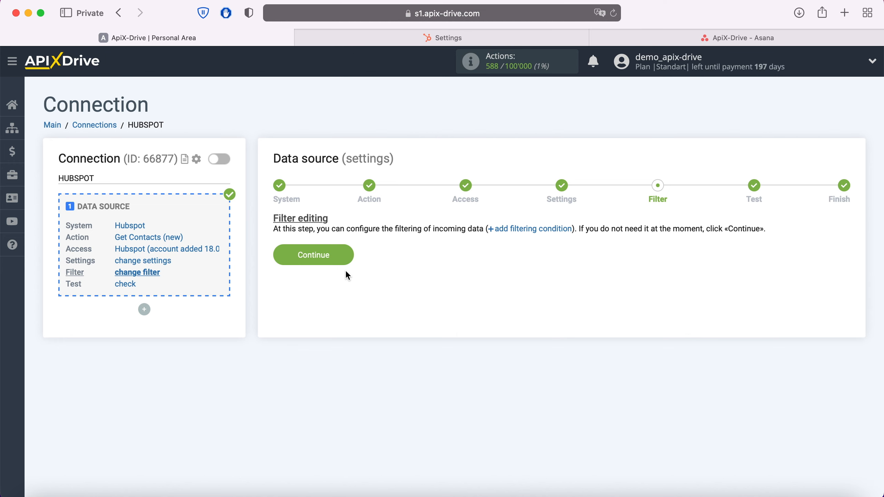
click(348, 253)
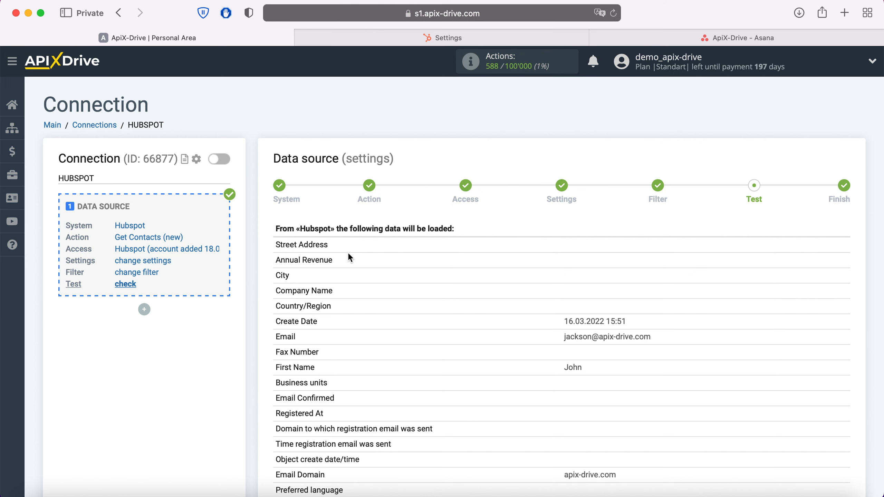
scroll(350, 258, down, 10)
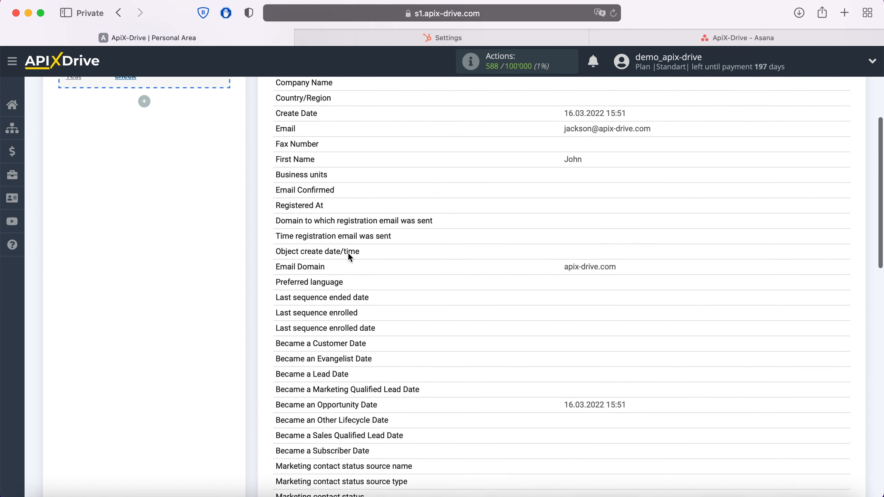
scroll(350, 258, down, 10)
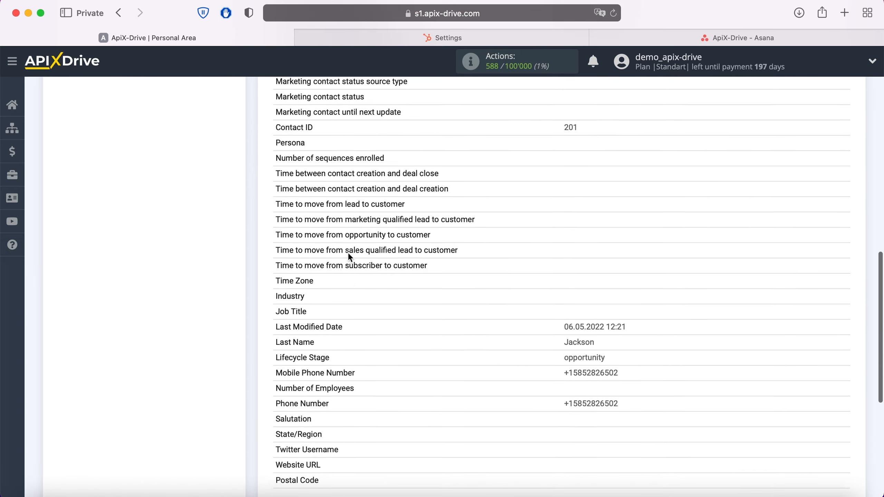
click(839, 353)
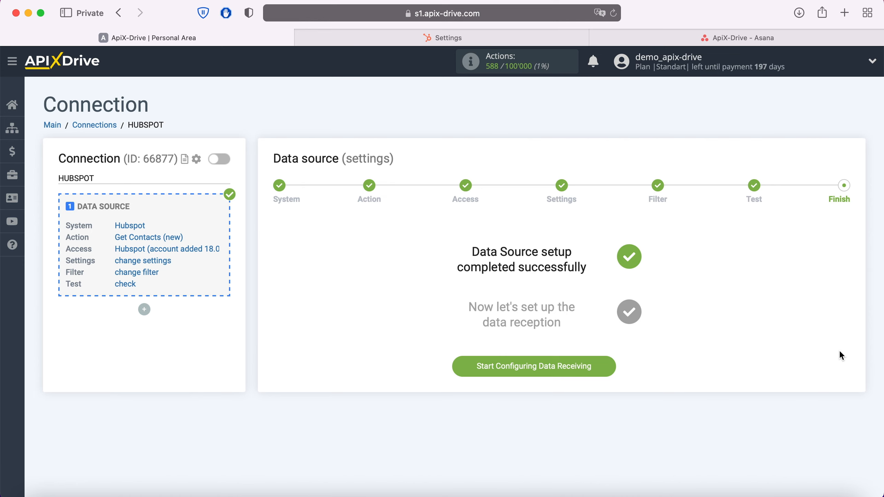
- Set Asana as the destination system with the Create Task action
click(606, 365)
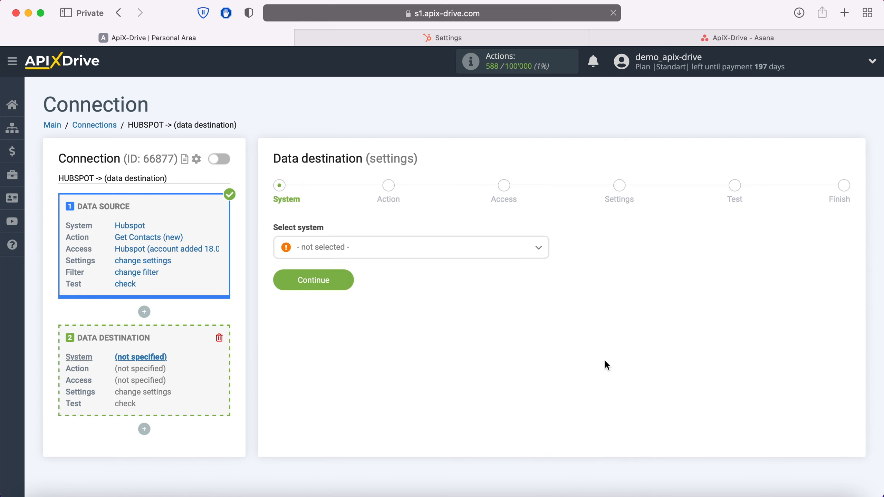
click(420, 253)
scroll(353, 361, down, 5)
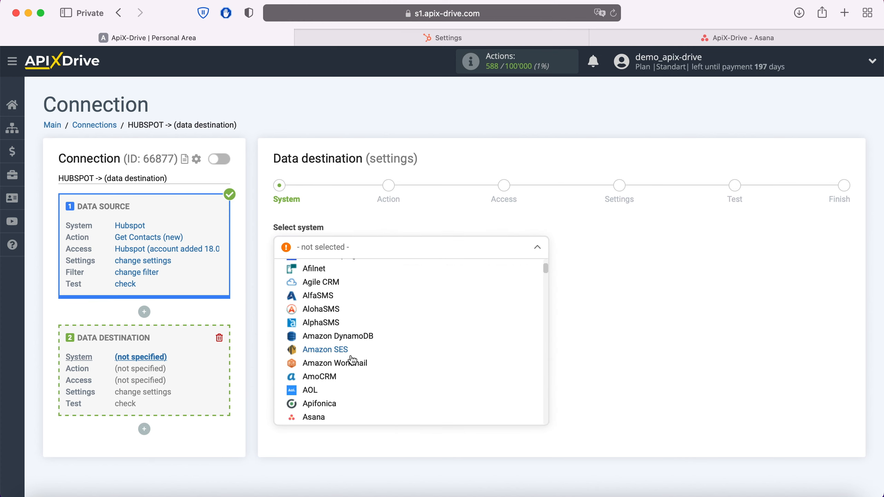
click(317, 372)
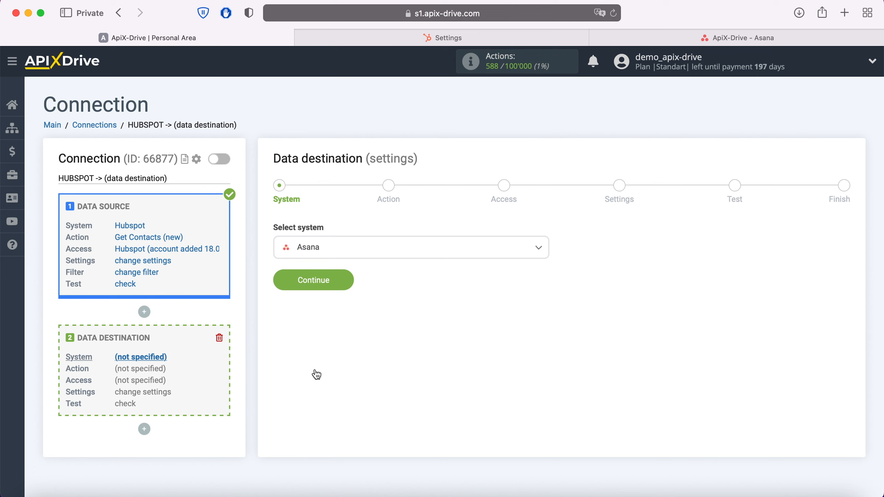
click(347, 279)
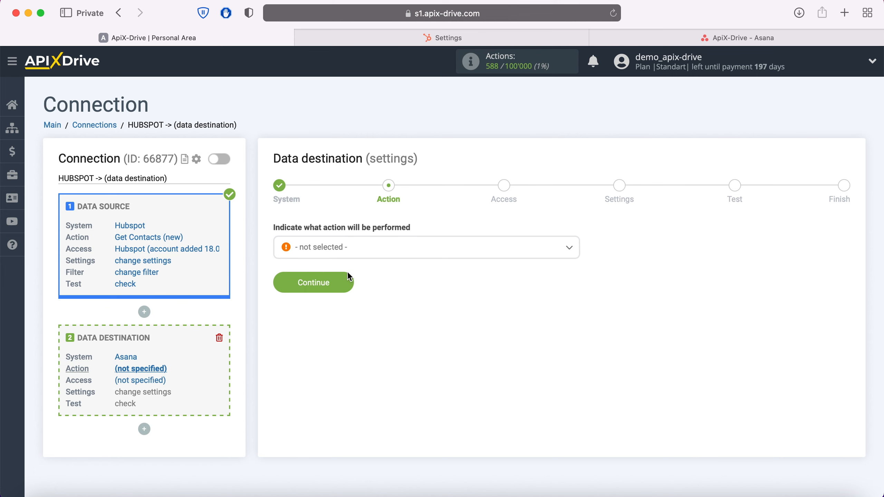
click(364, 254)
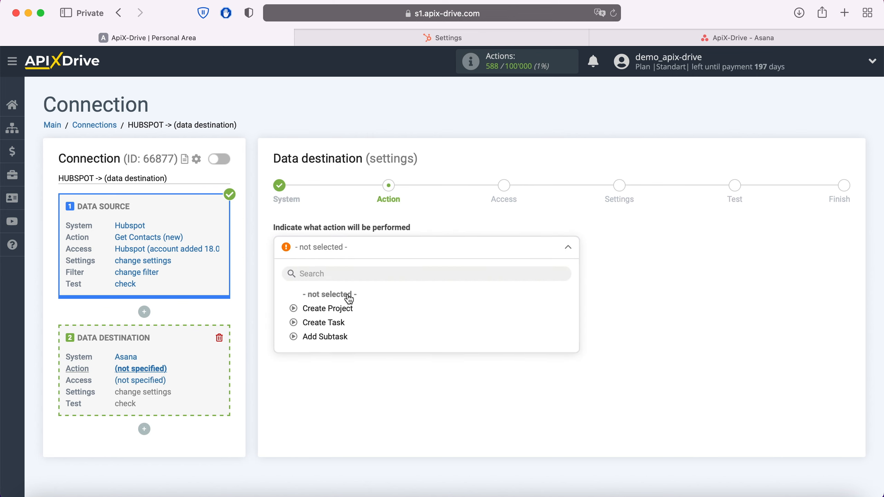
click(335, 322)
click(348, 285)
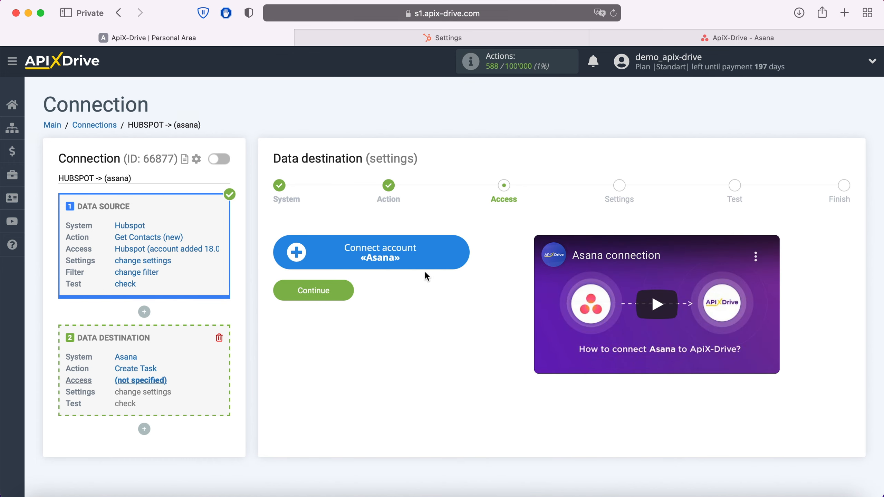
- Log in to Asana with the account e-mail and password to connect it
click(460, 248)
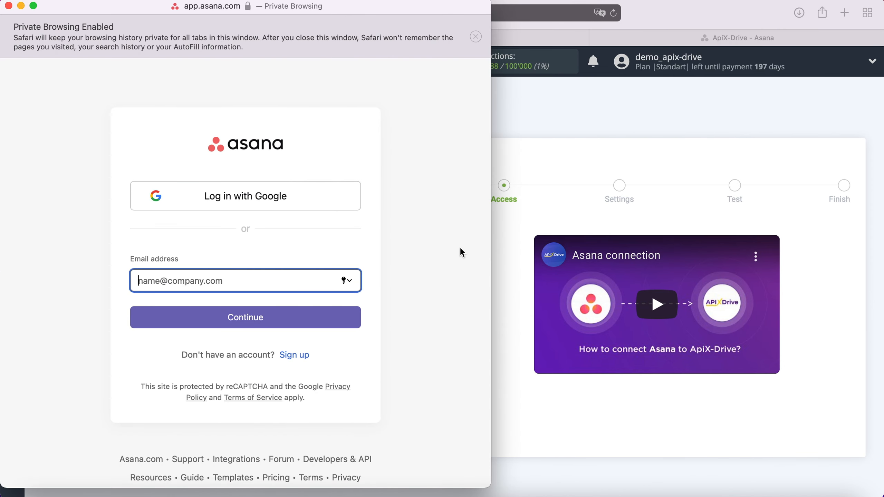
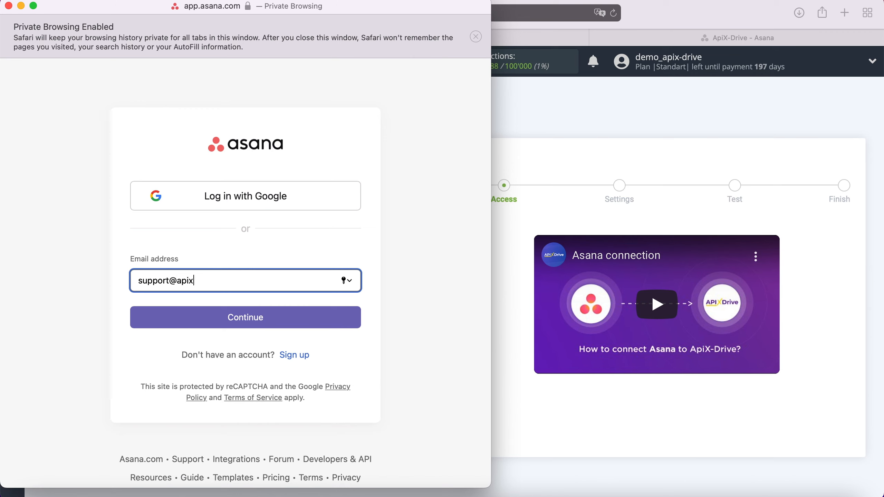
click(309, 322)
text(•)
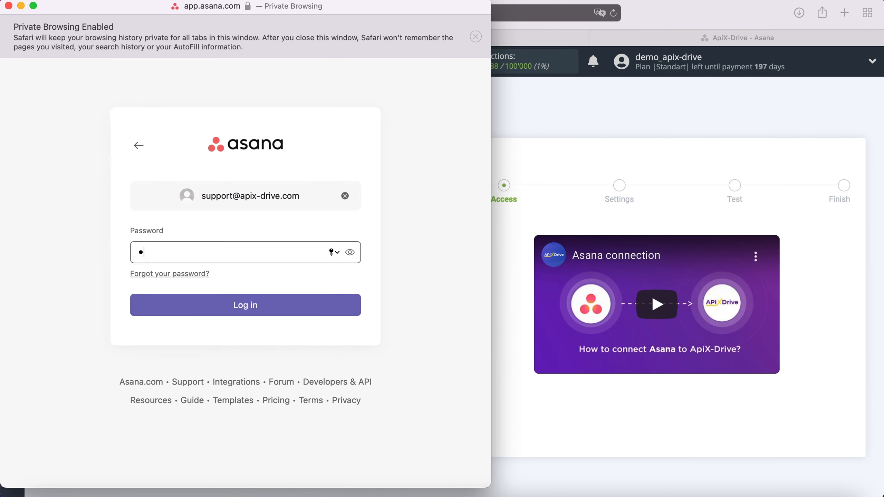
text(••••••••••••)
click(284, 307)
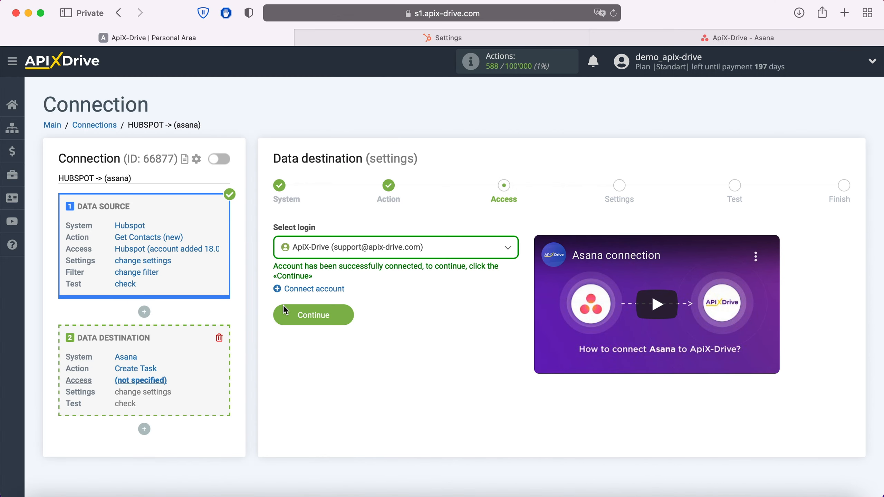
- Select the connected Asana account, then workspace apix-drive.com, project ApiX-Drive, section New Requests
click(413, 252)
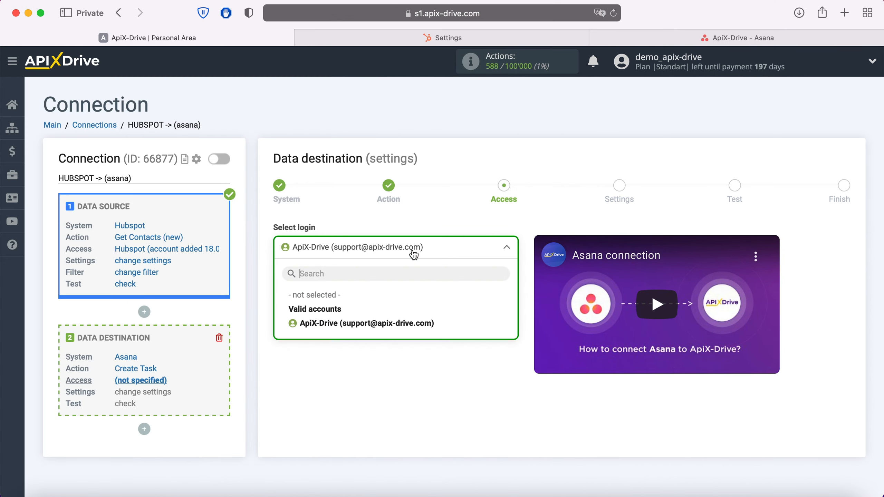
click(389, 324)
click(349, 316)
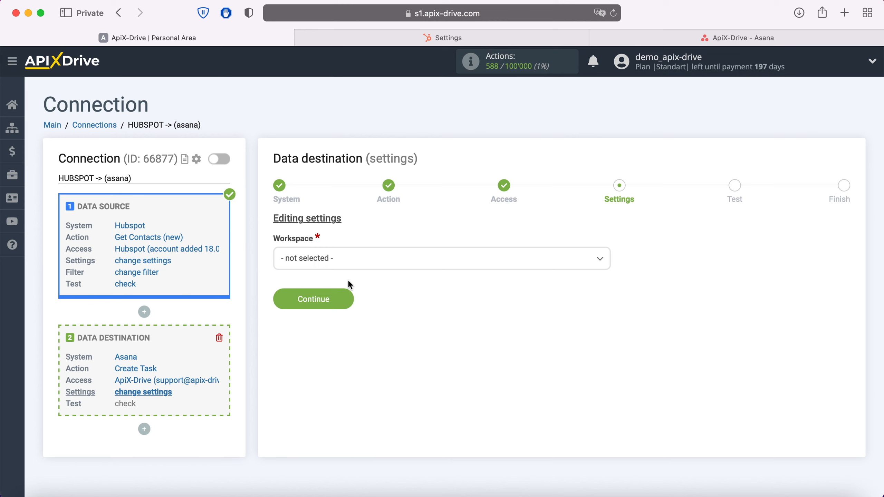
click(349, 259)
click(329, 321)
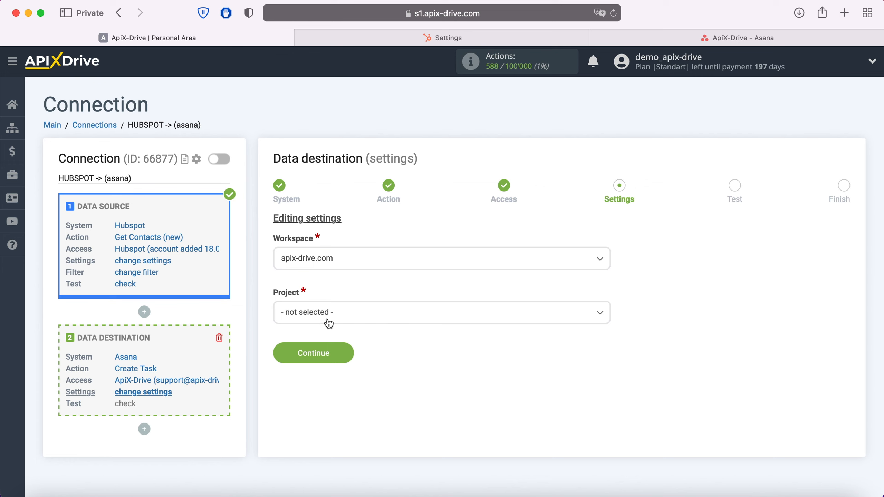
click(327, 324)
click(314, 376)
click(316, 375)
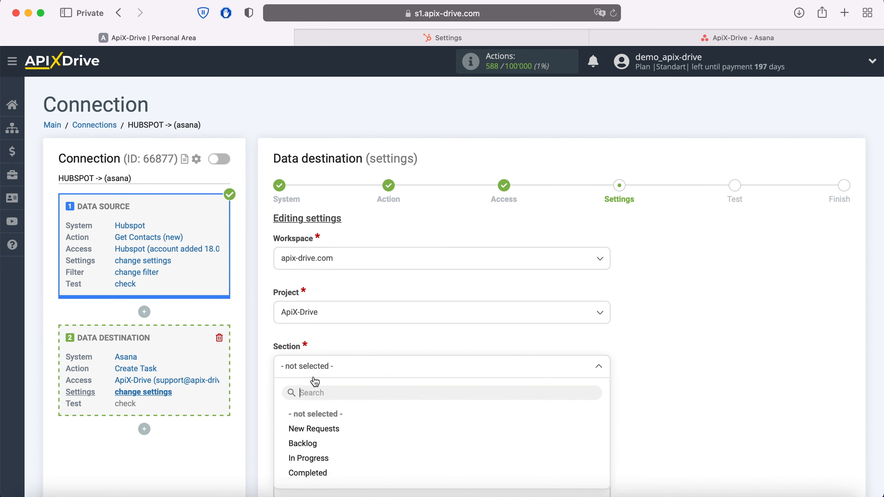
click(317, 430)
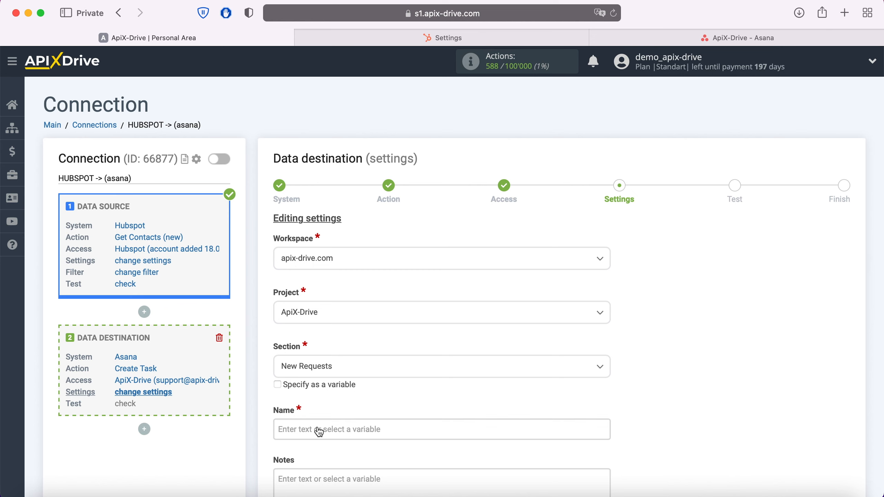
- Set the task Name to 'New Contact from Hubspot' followed by First Name and Last Name variables
click(319, 432)
scroll(465, 290, down, 8)
scroll(488, 278, down, 2)
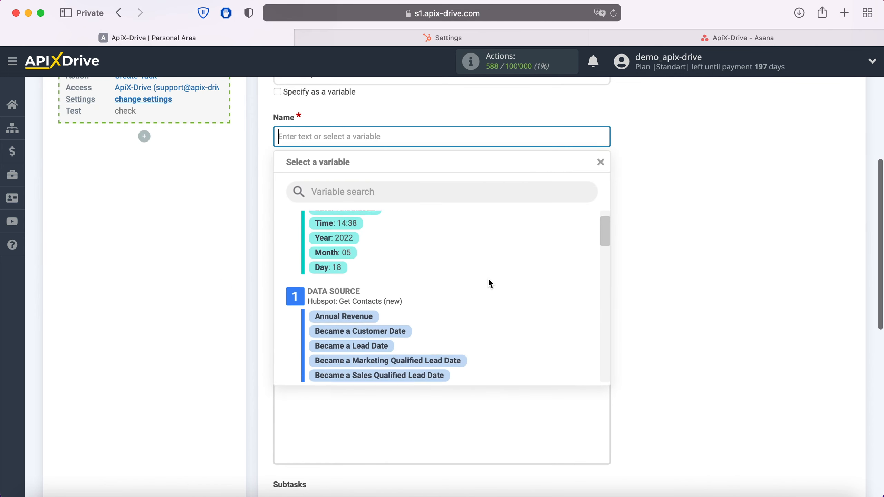
scroll(490, 284, down, 5)
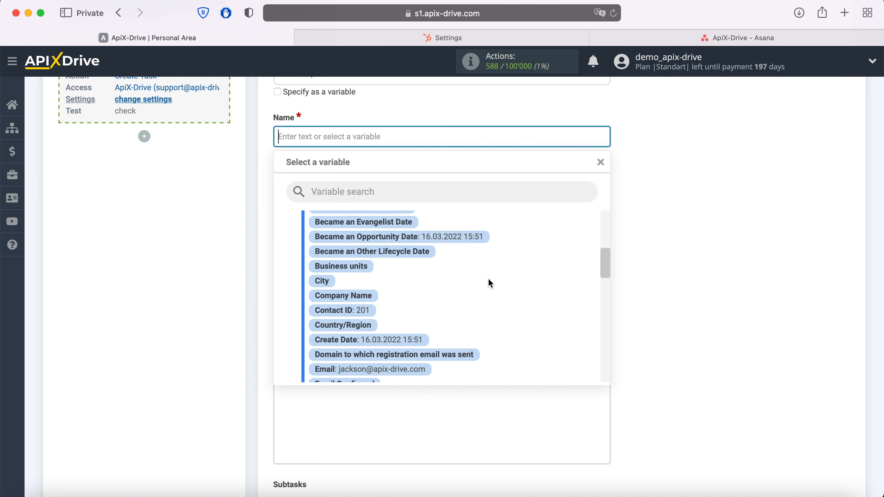
scroll(489, 280, down, 3)
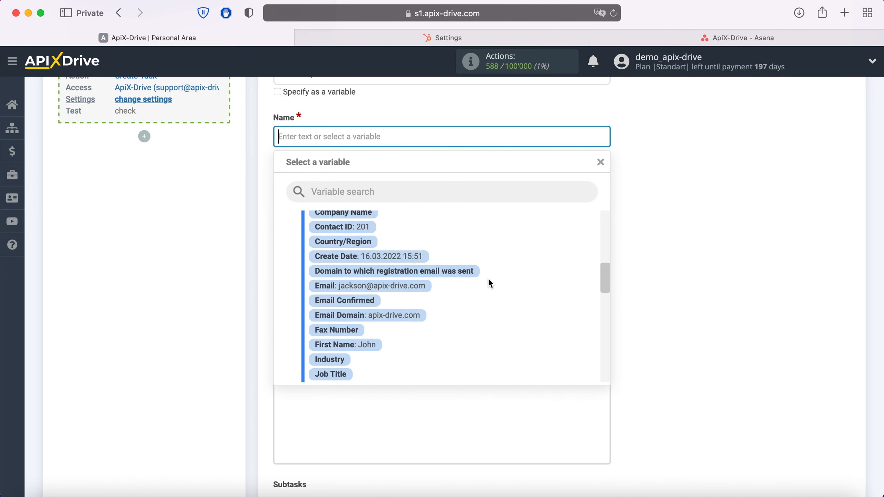
scroll(489, 280, down, 2)
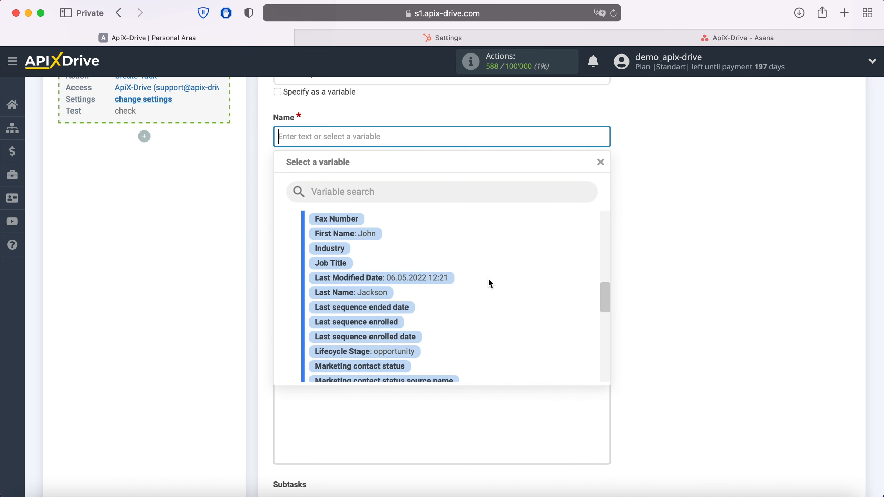
click(355, 241)
click(435, 134)
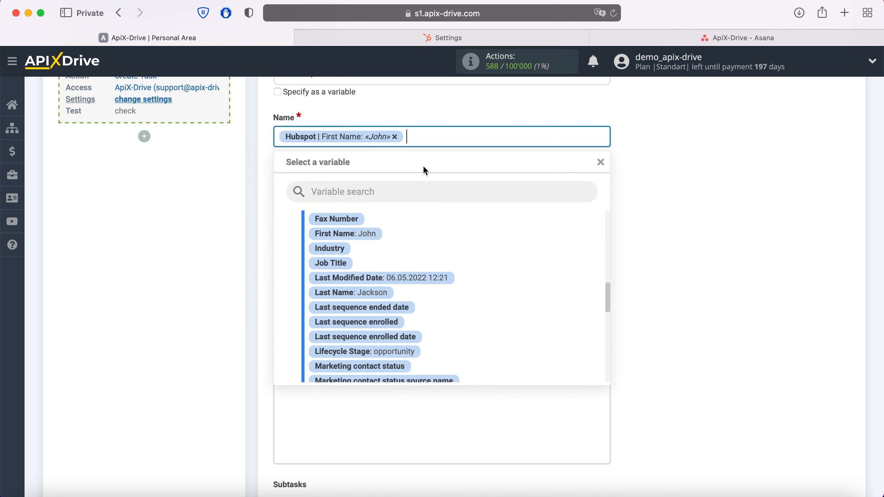
click(385, 295)
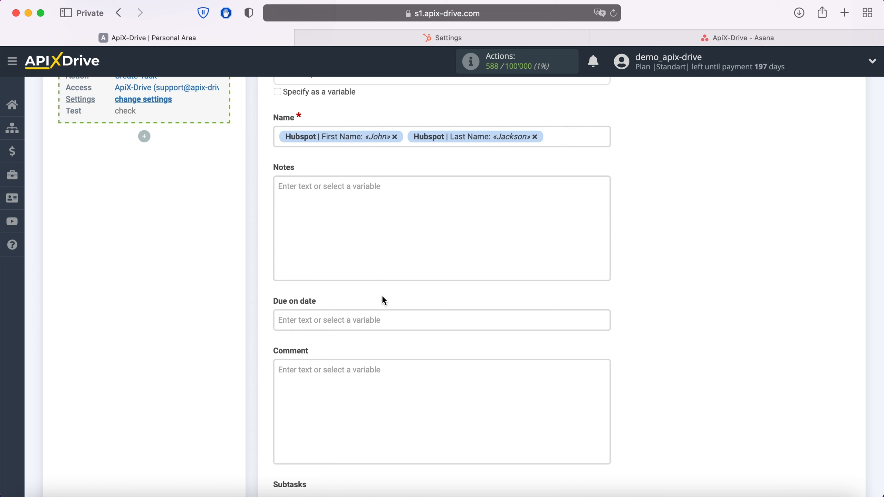
click(278, 137)
text(New)
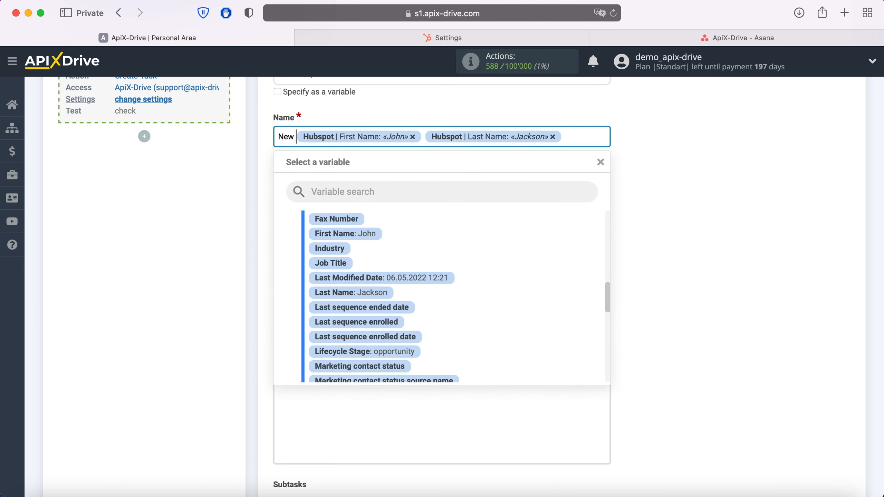
text( Contact fro)
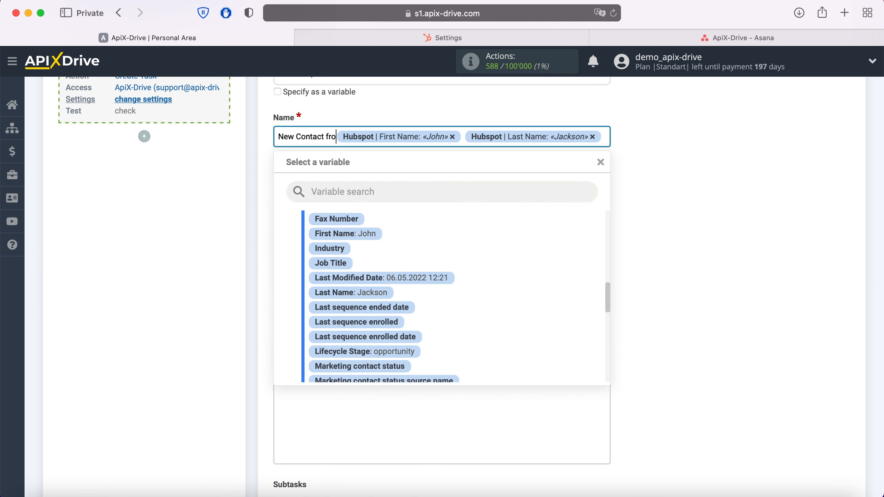
text(m Hubspot)
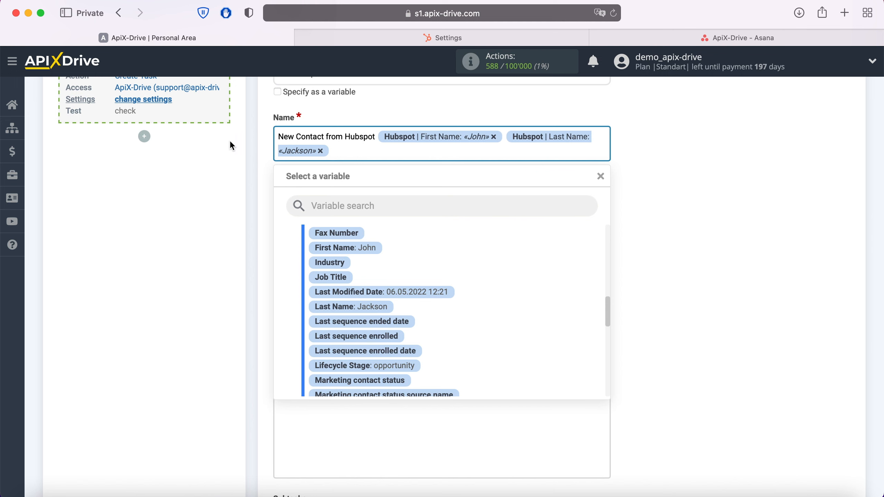
- Begin the Notes with a 'Date' label followed by HubSpot's Create Date
click(219, 170)
click(304, 205)
scroll(304, 205, down, 2)
text(Date)
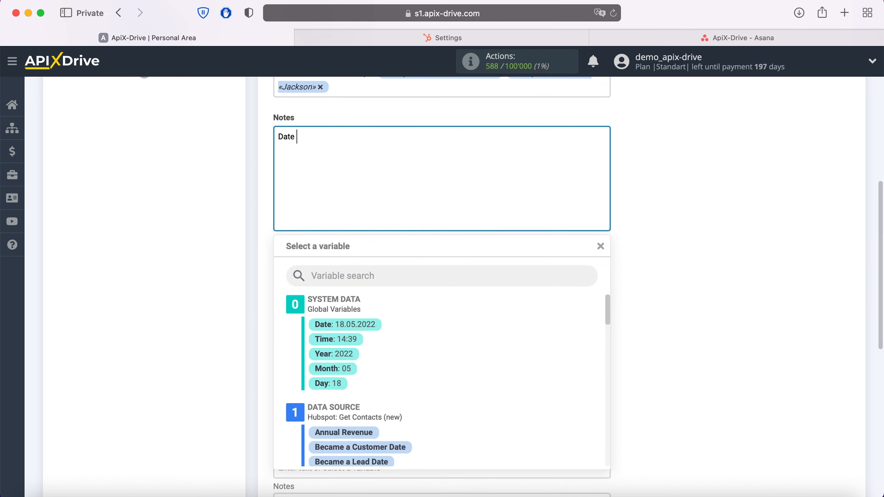
scroll(423, 372, down, 5)
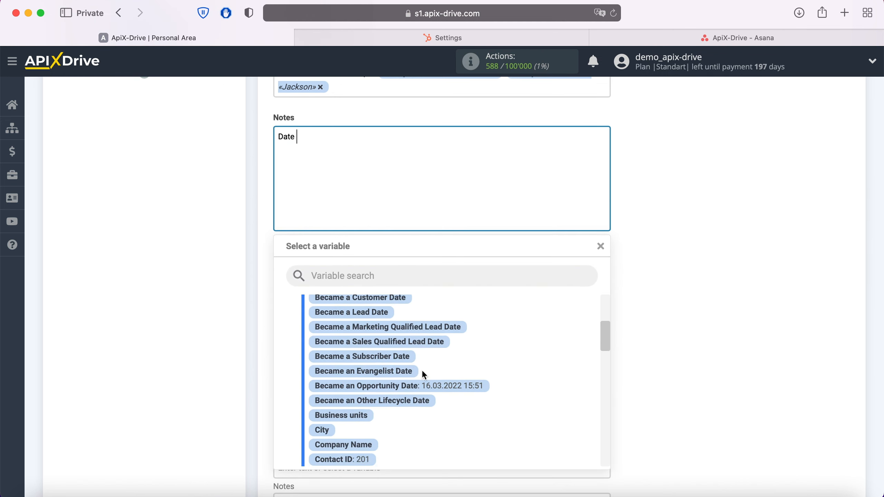
scroll(423, 373, down, 3)
click(405, 412)
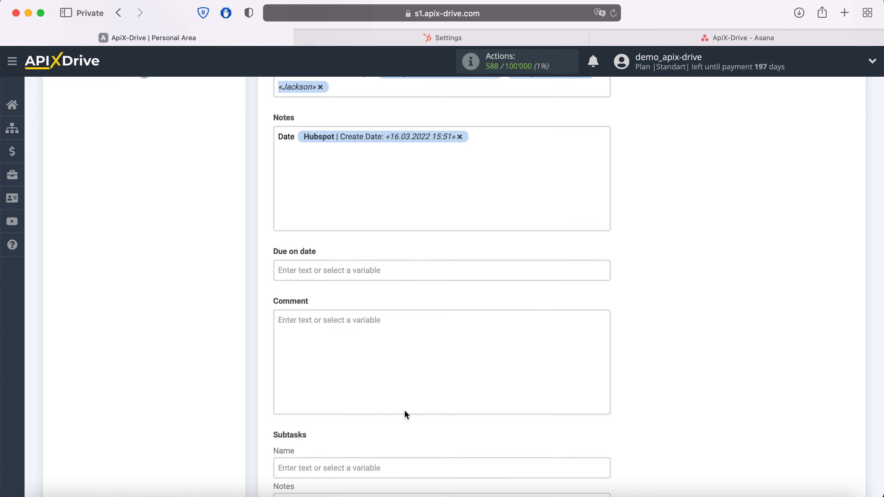
- Add a 'Name' line holding the contact's First Name and Last Name variables
key(Return)
text(Name)
click(346, 156)
scroll(471, 372, down, 3)
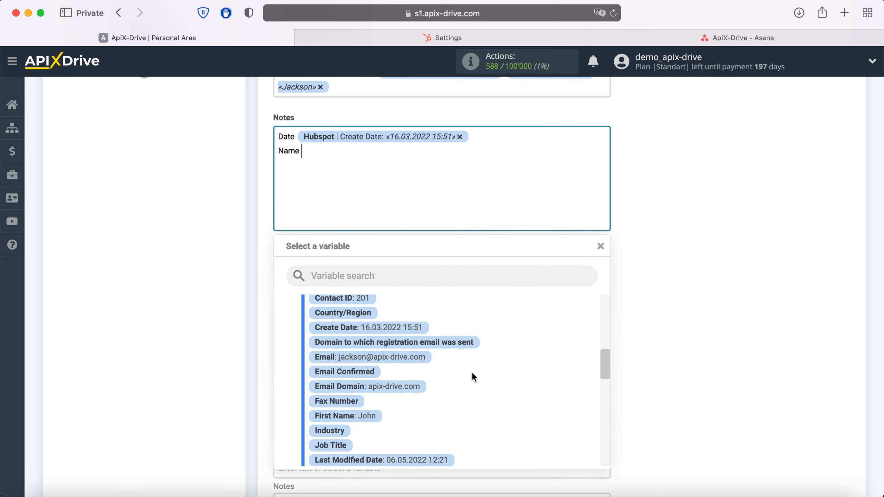
scroll(472, 372, down, 2)
click(369, 348)
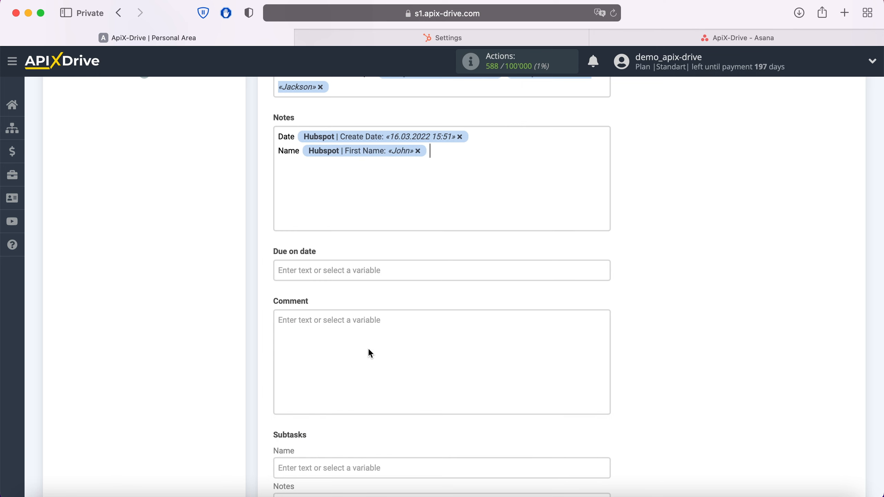
click(466, 164)
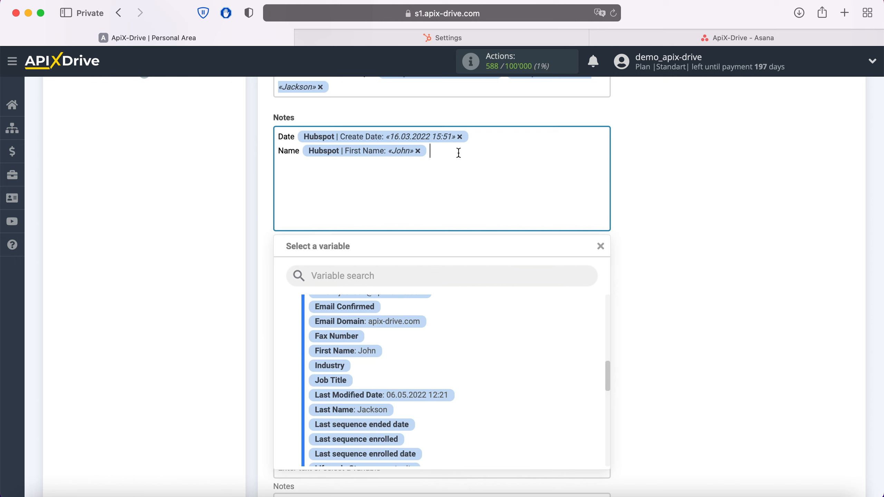
click(389, 404)
- Add 'Email' and 'Phone' lines with HubSpot's Email and Mobile Phone Number
key(Return)
text(Email)
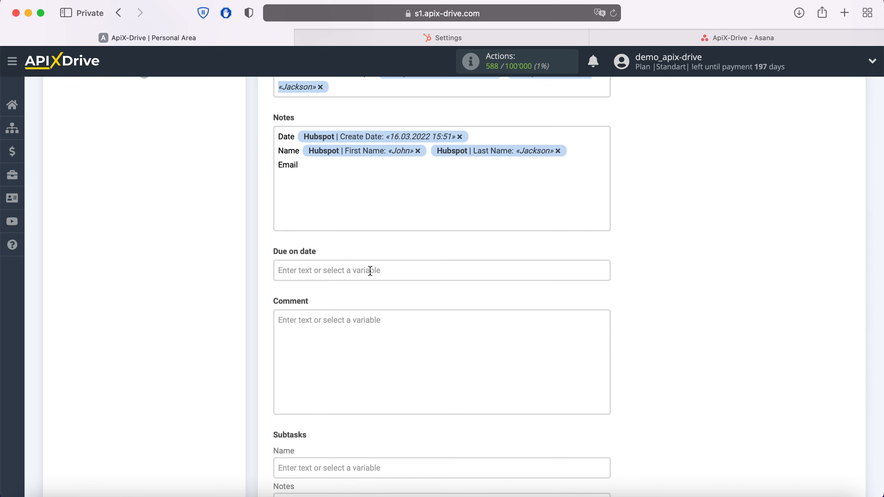
click(352, 171)
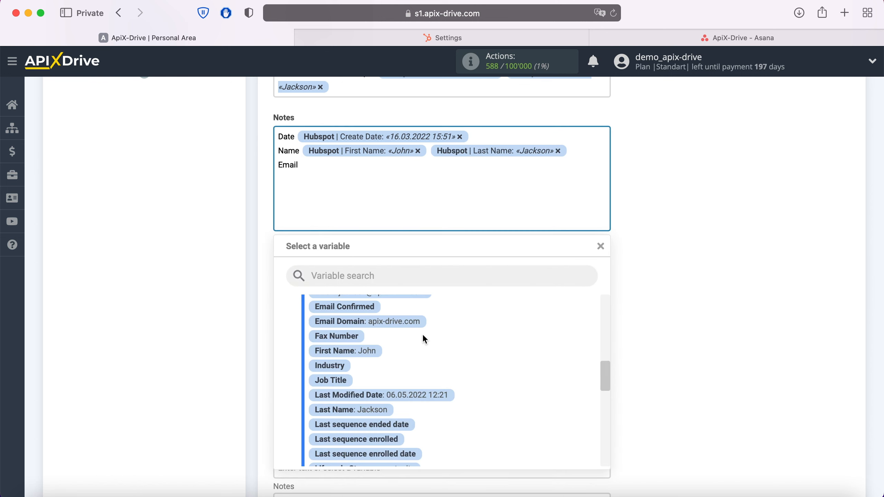
scroll(423, 335, up, 2)
click(397, 328)
key(Return)
text(Phone)
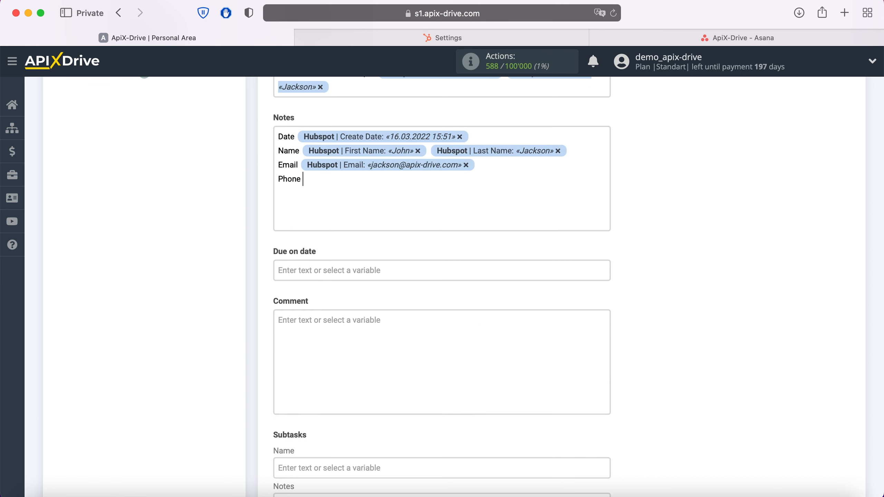
click(351, 176)
scroll(493, 335, down, 5)
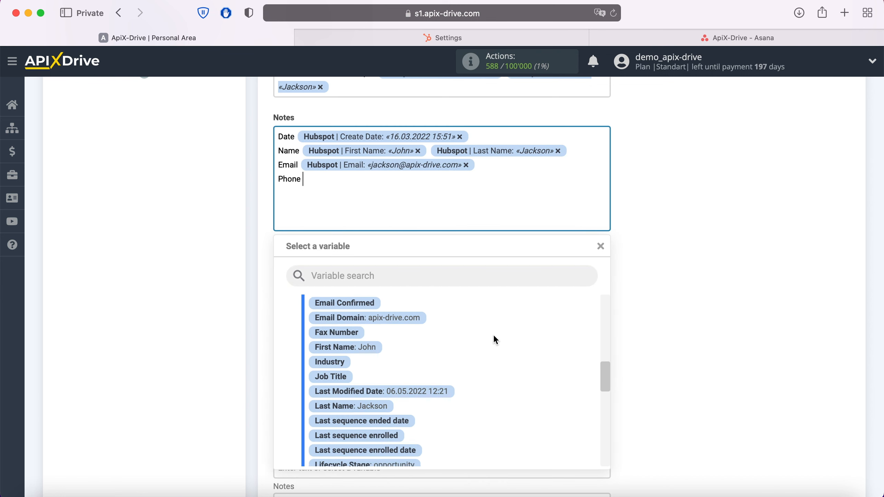
scroll(494, 335, down, 3)
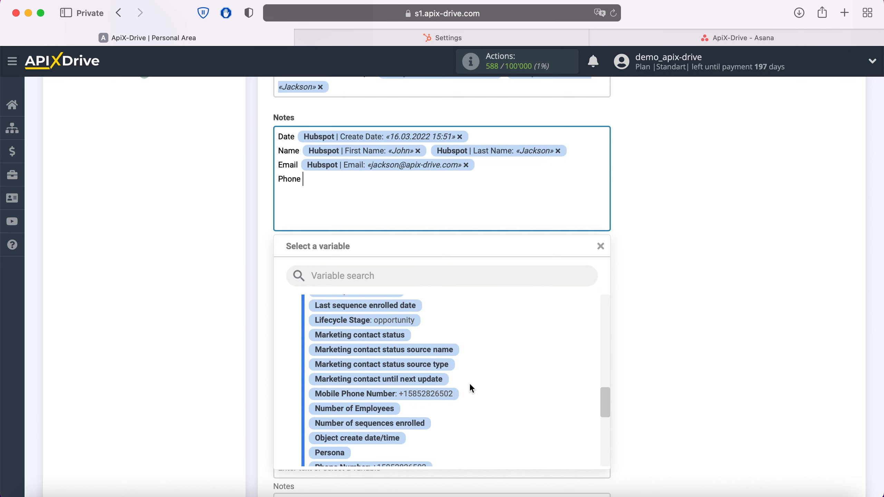
click(456, 399)
- Add a 'Web' line with HubSpot's Email Domain variable
key(Return)
text(Web)
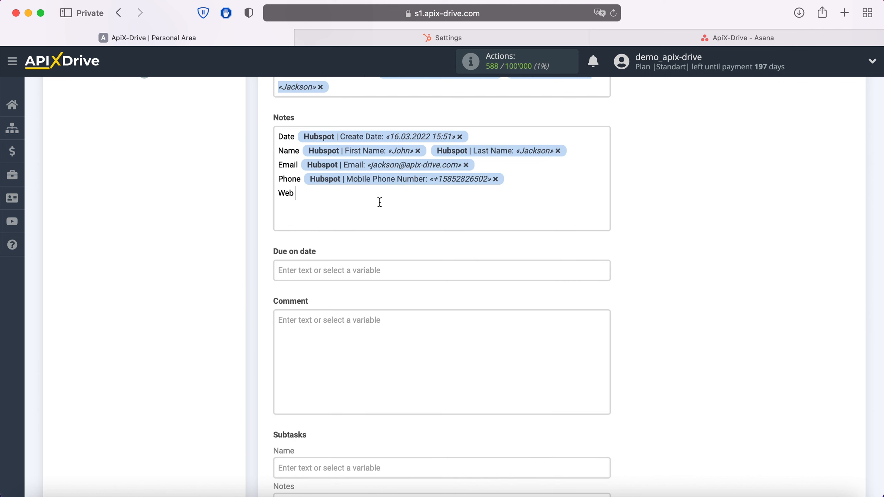
click(375, 197)
scroll(500, 345, up, 3)
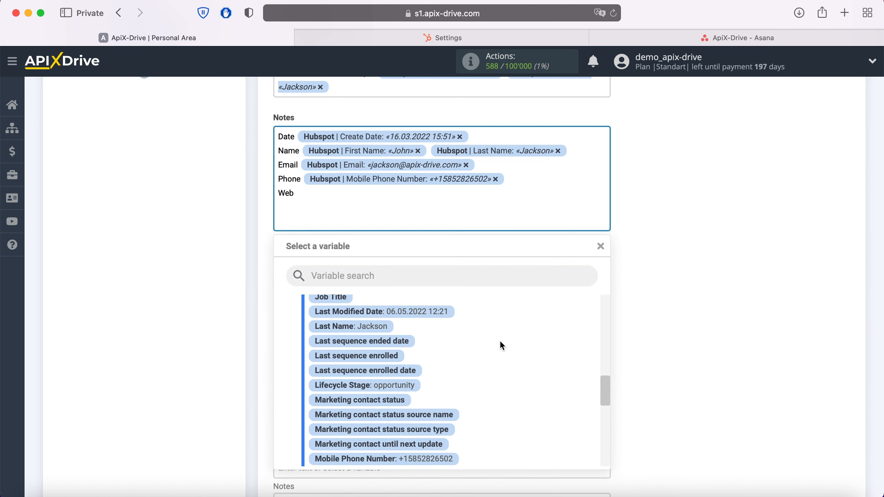
scroll(500, 340, up, 2)
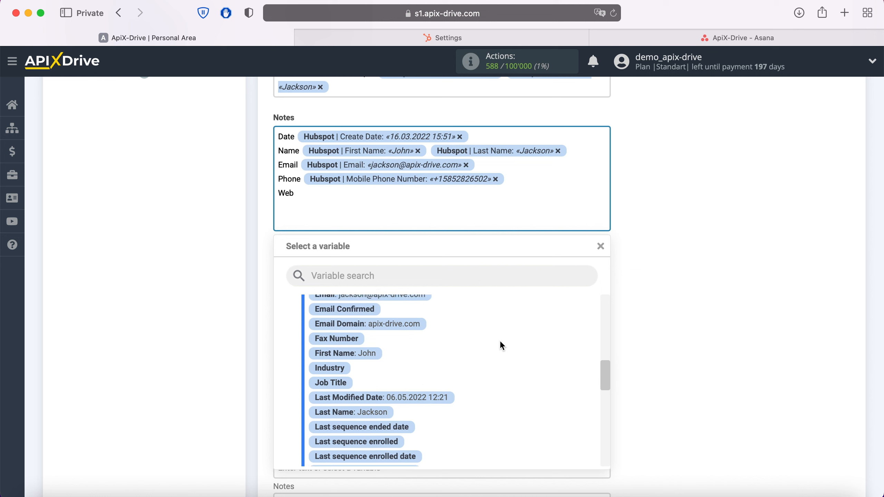
click(412, 329)
scroll(412, 329, down, 5)
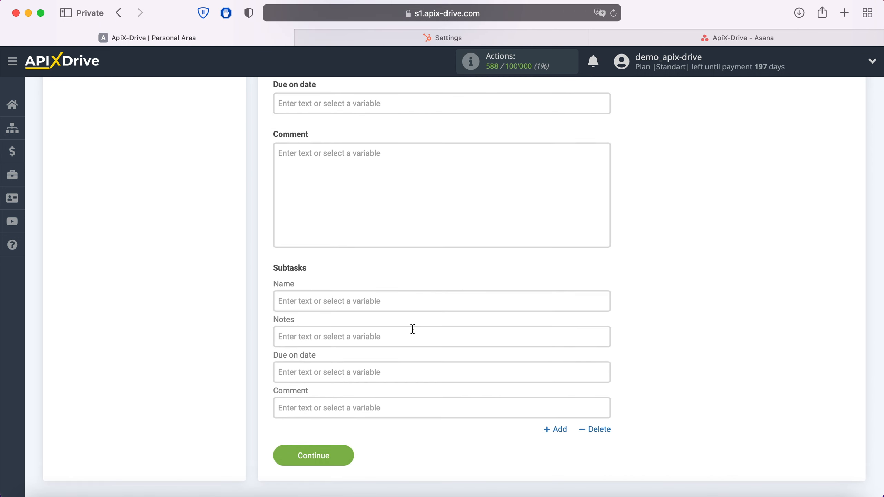
- Save the task settings, send test data to Asana, and view the created task on the board
click(349, 455)
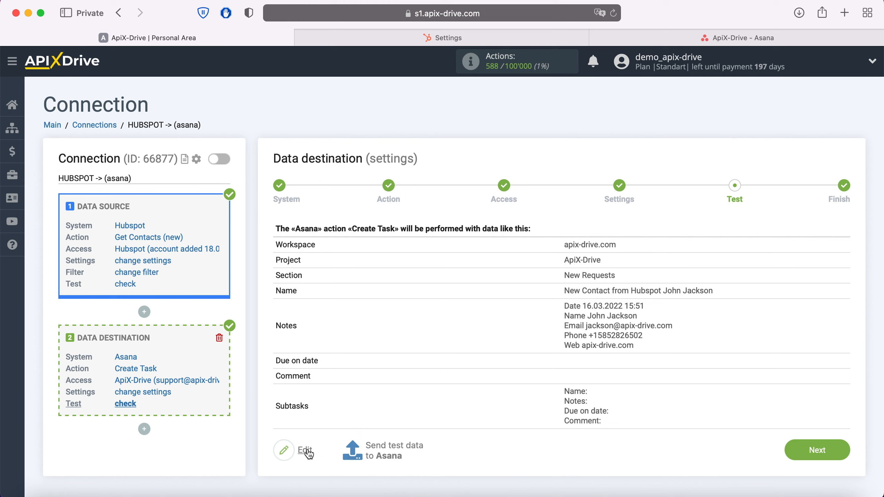
click(393, 446)
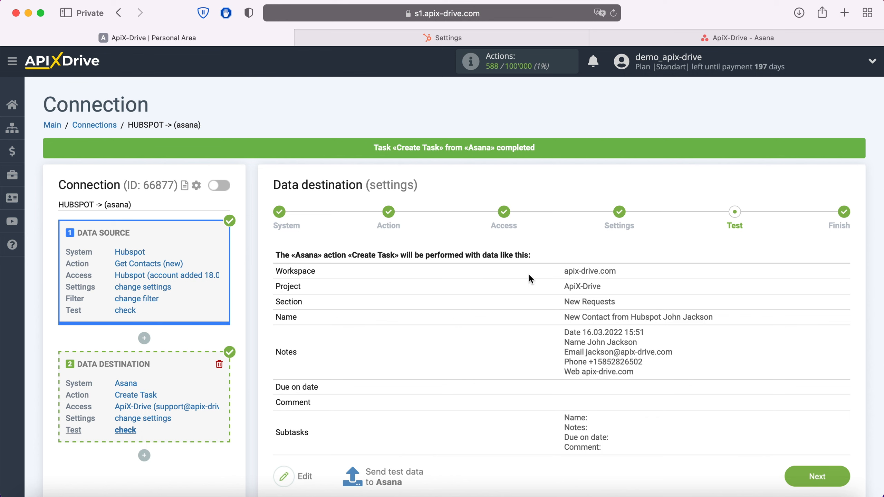
click(619, 39)
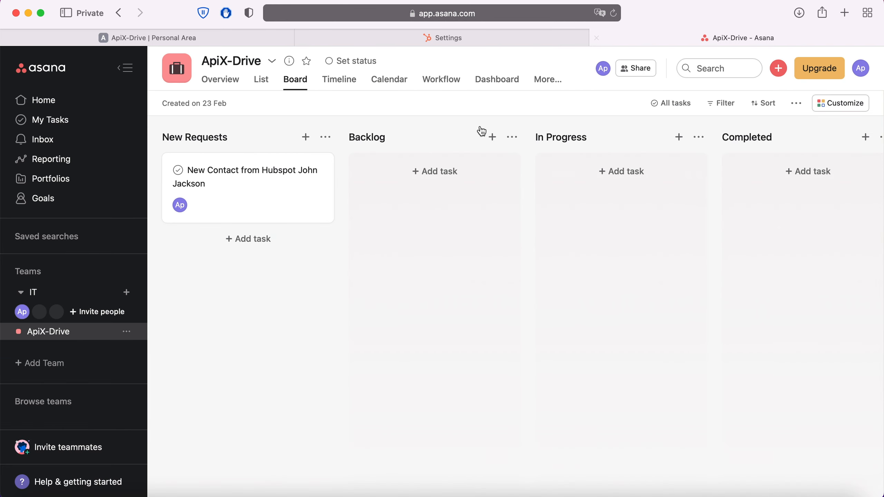
- Open the new HubSpot contact task in Asana to verify its contact details, then go back to ApiX-Drive
click(268, 178)
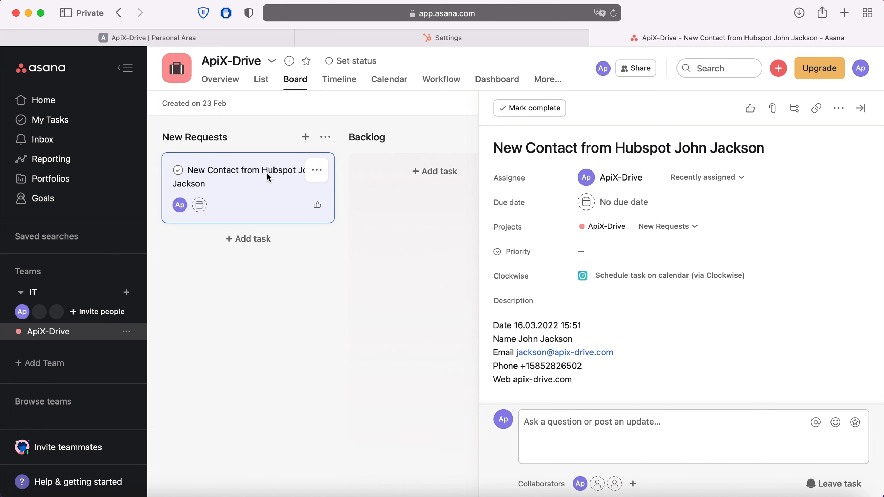
click(149, 37)
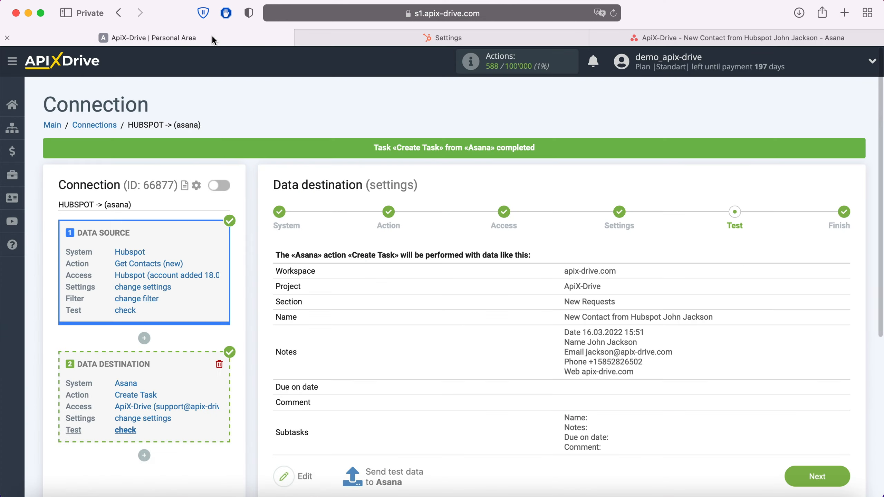
- Finish the HubSpot-to-Asana connection with auto-update enabled and a 5 minutes update interval saved
click(841, 473)
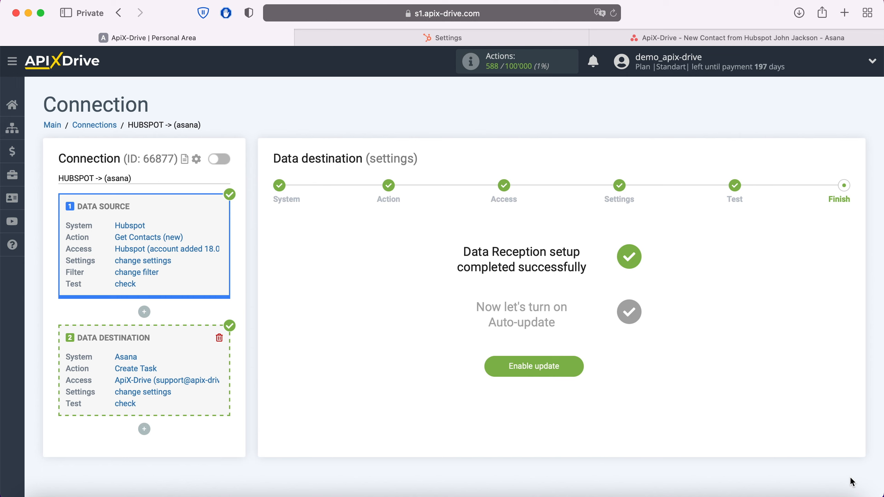
click(579, 365)
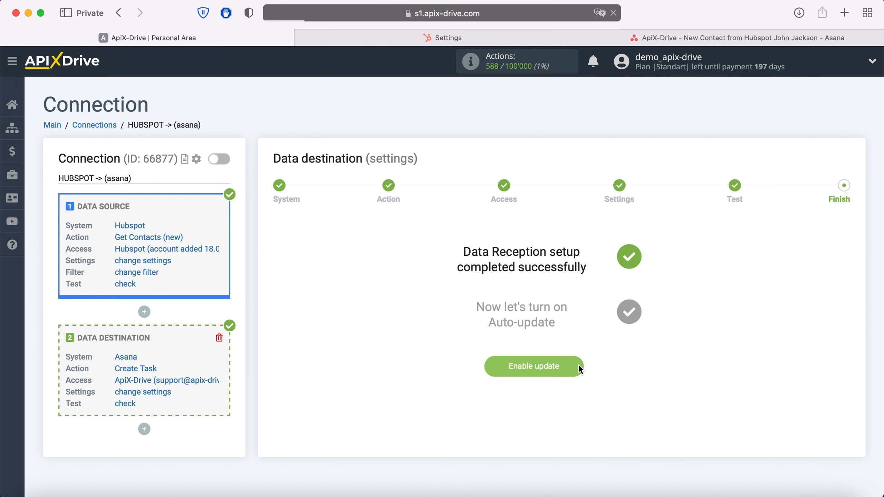
click(837, 199)
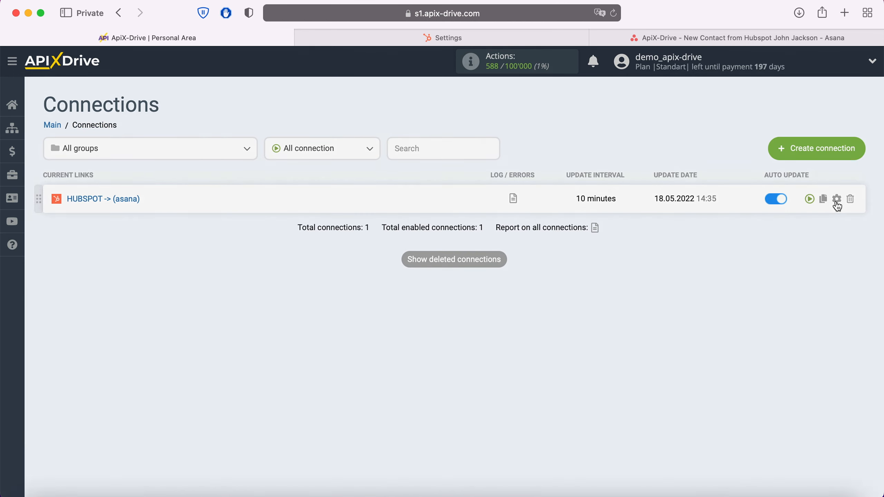
click(496, 284)
click(480, 268)
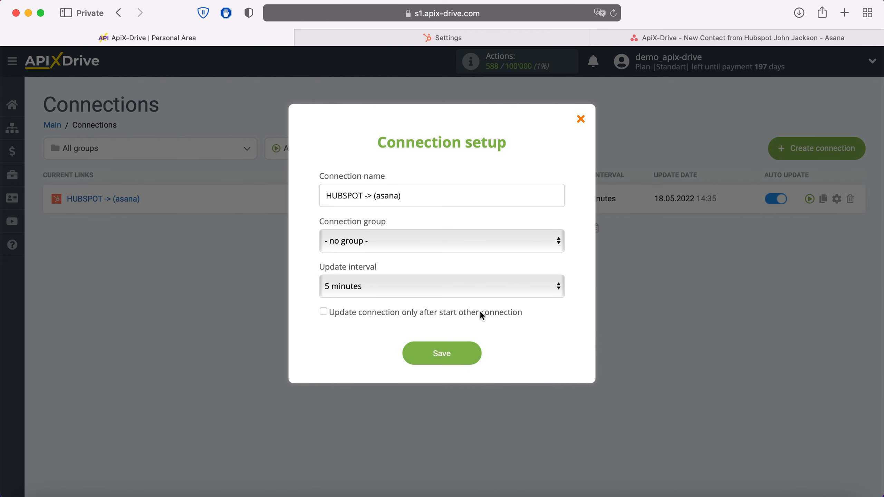
click(474, 353)
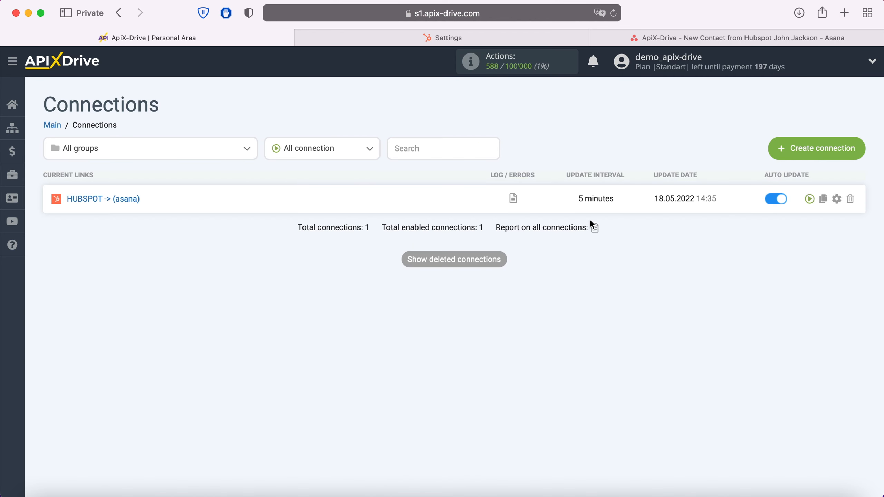